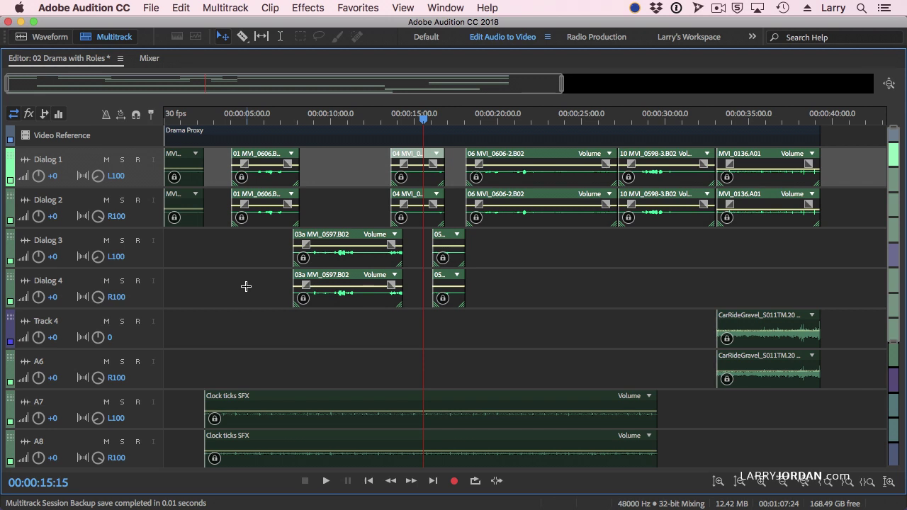
Step: Select the Dialog 3 track in the multitrack session
click(567, 244)
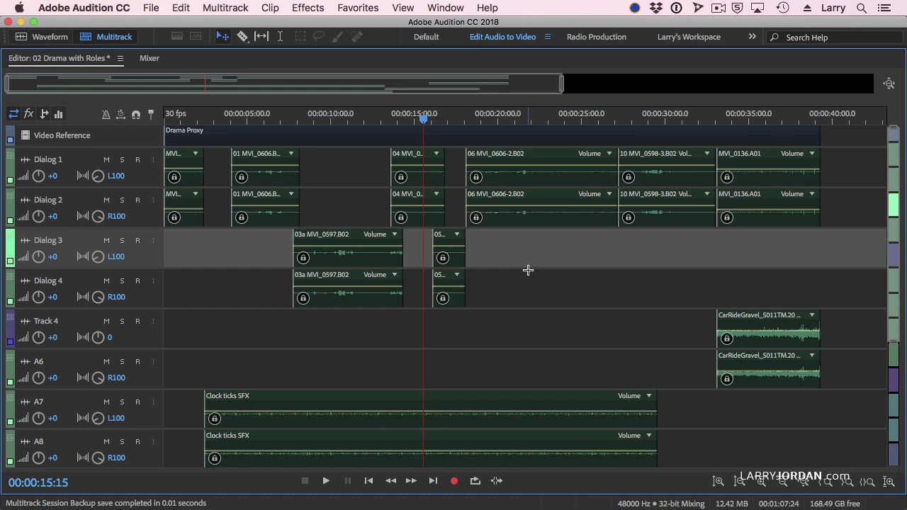
Step: Restore the workspace, play soloed Dialog 1 and 2 from about 4 s to 00:00:08:11, then unsolo Dialog 1
key(grave)
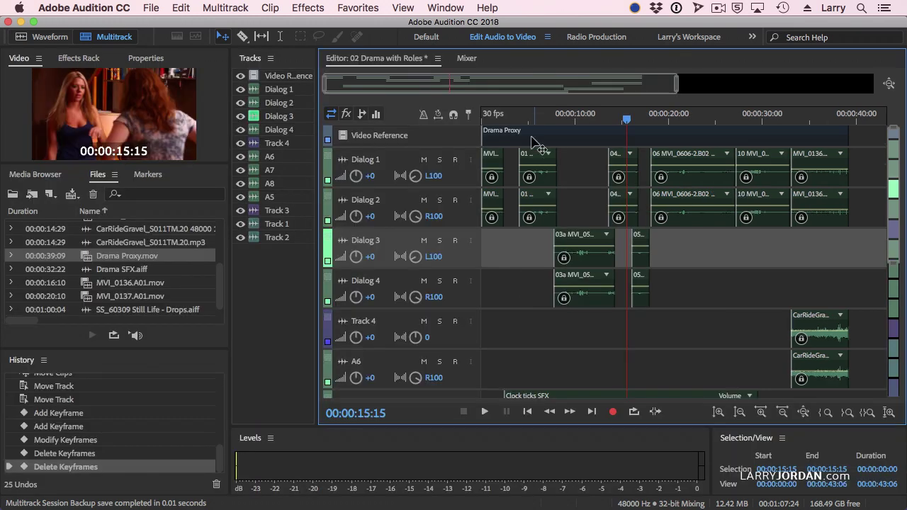
click(439, 160)
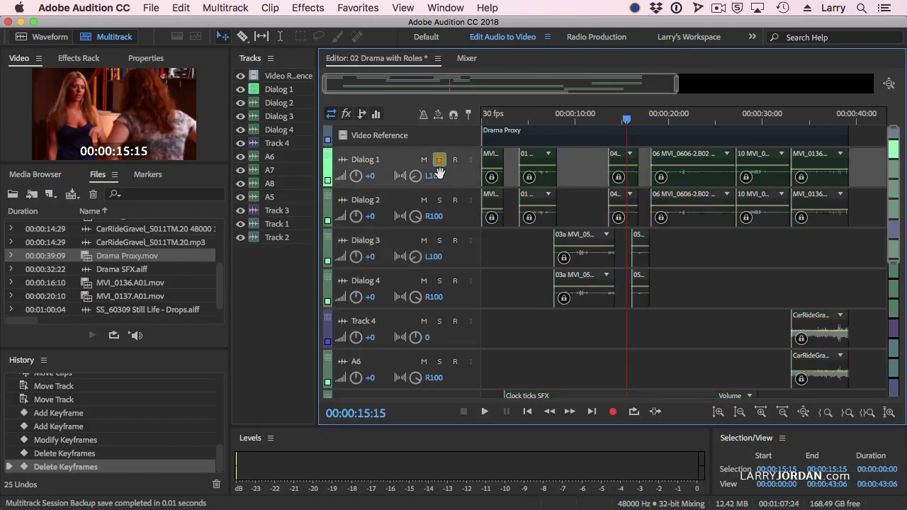
click(439, 201)
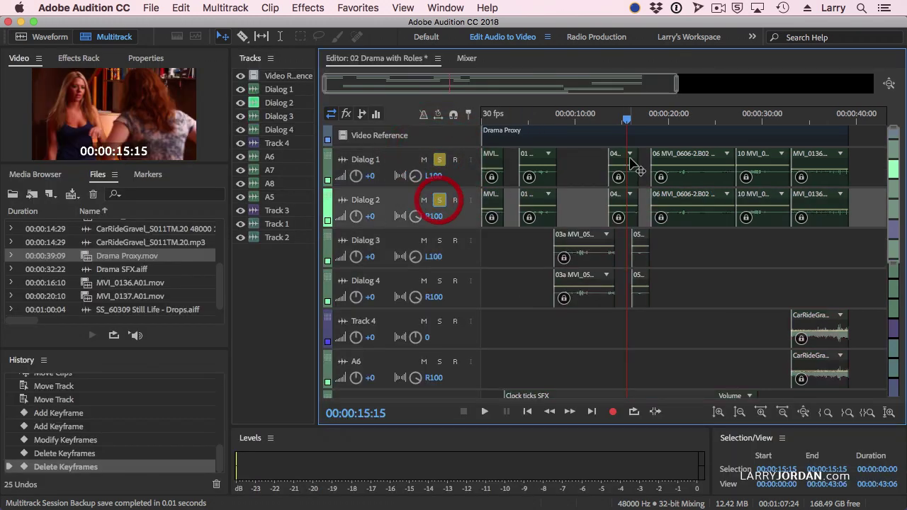
click(524, 119)
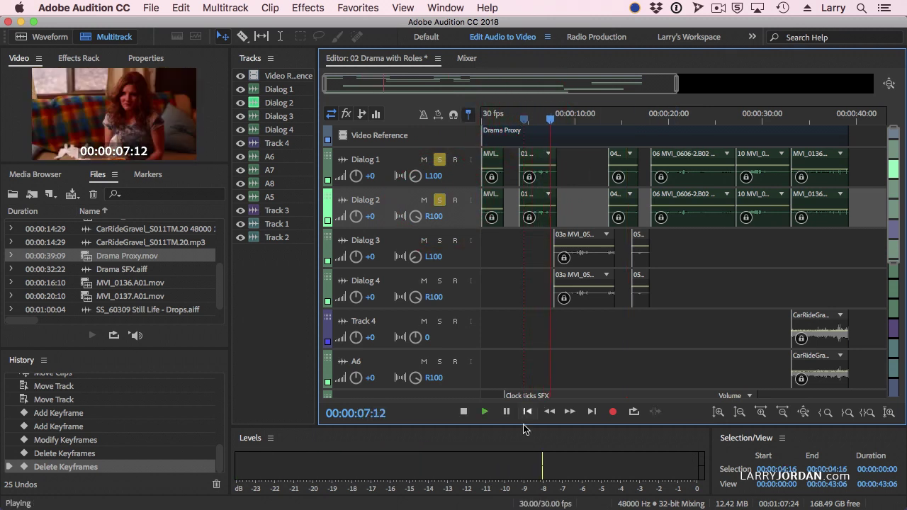
key(space)
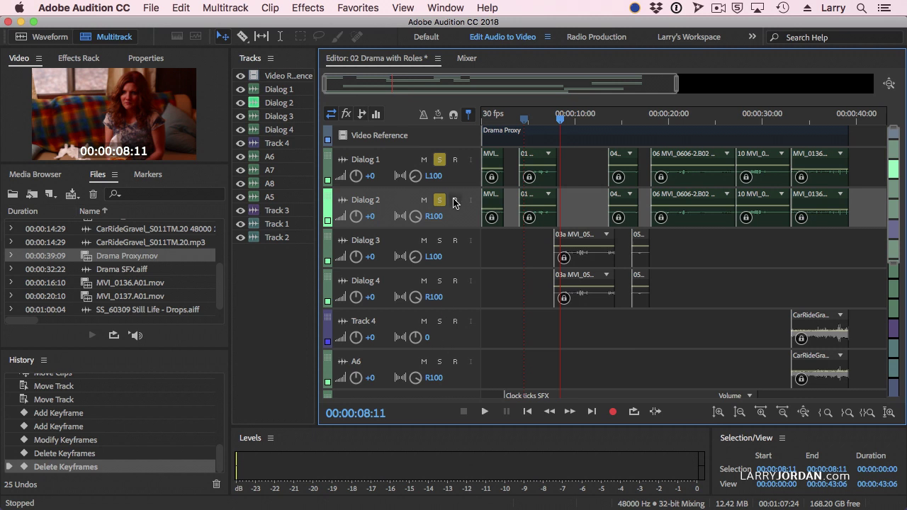
click(439, 160)
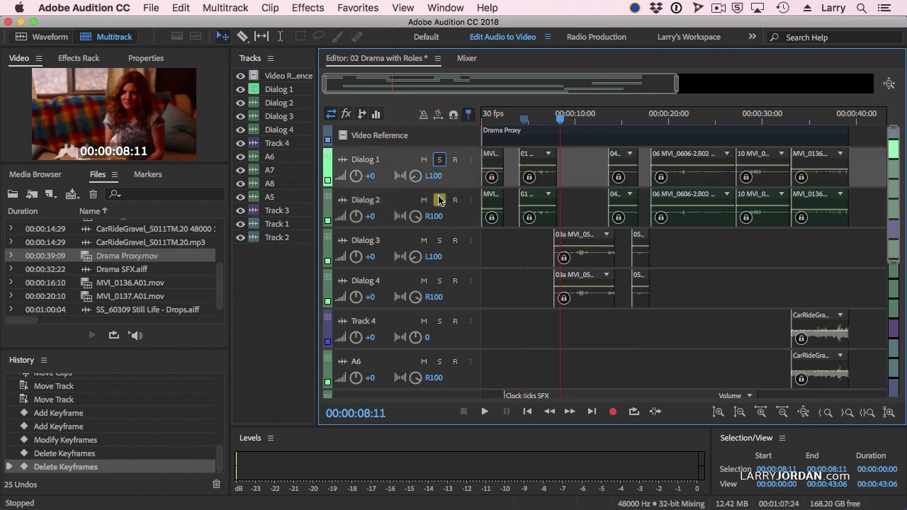
Step: Turn off the solo on Dialog 2
click(439, 200)
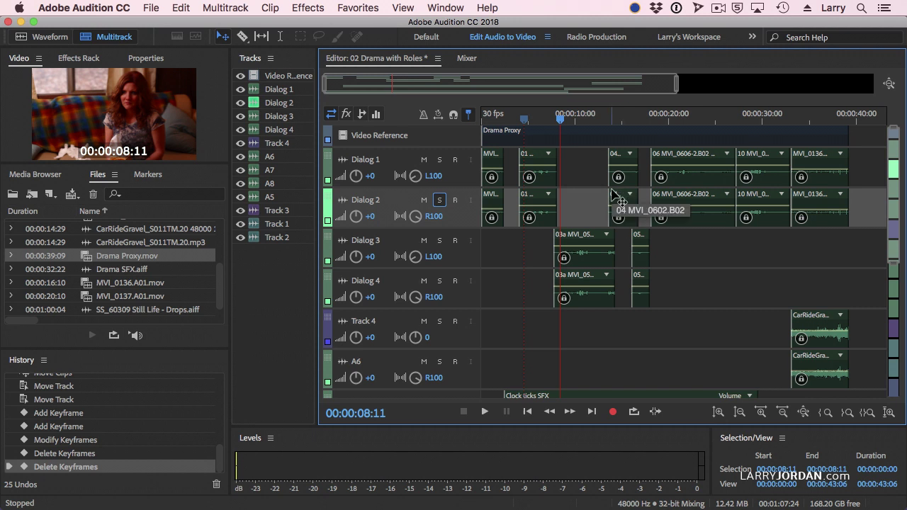
click(589, 171)
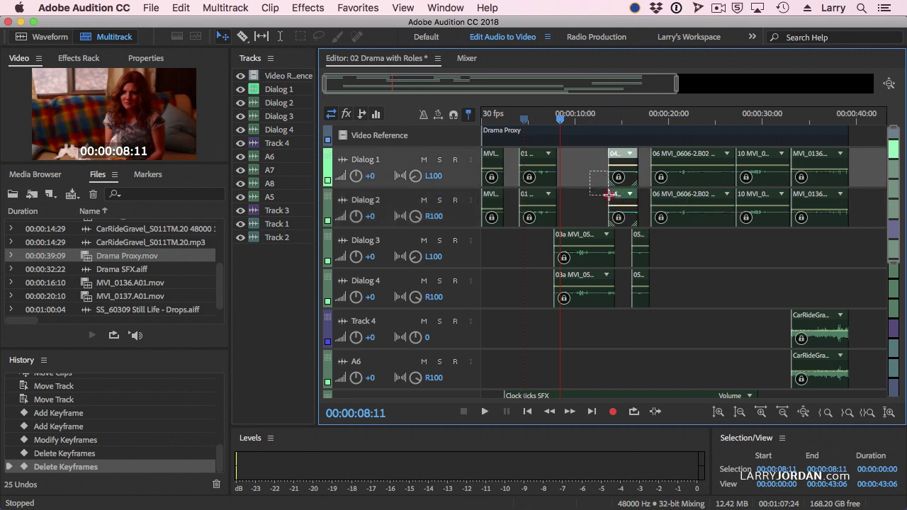
drag(541, 257, 565, 291)
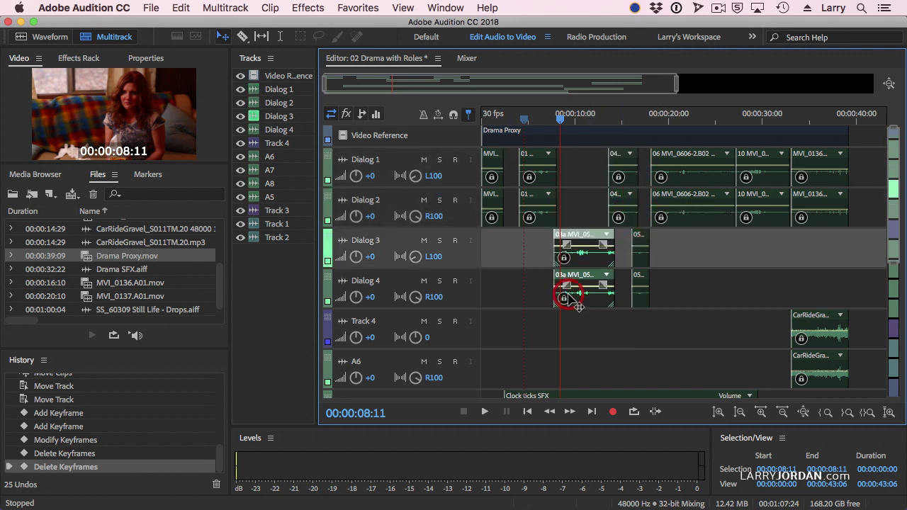
click(545, 323)
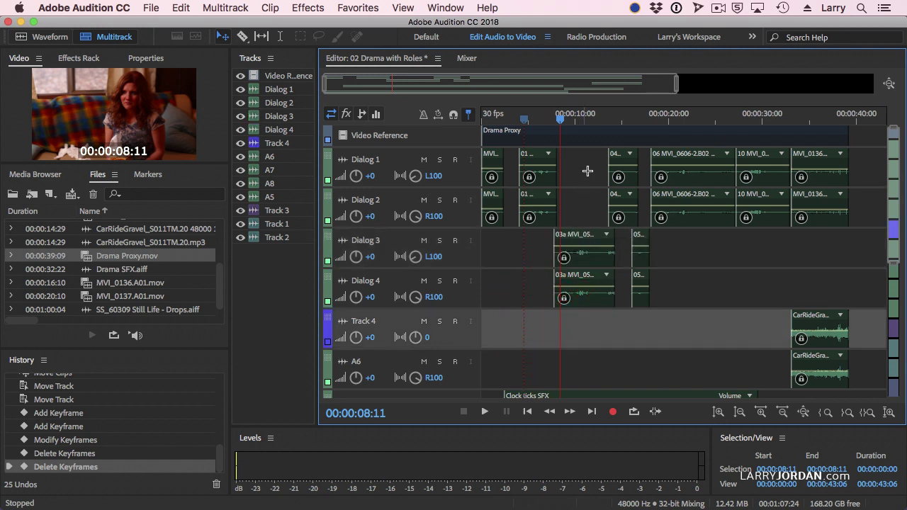
click(621, 215)
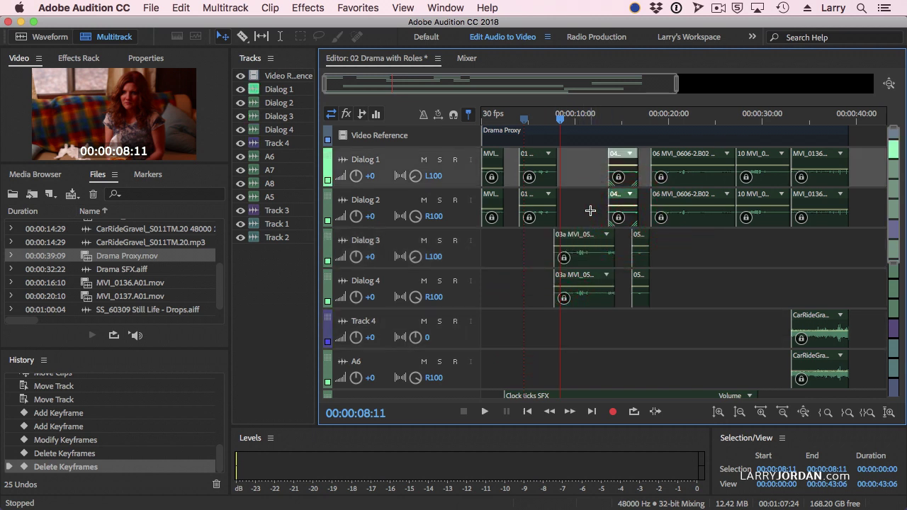
click(542, 257)
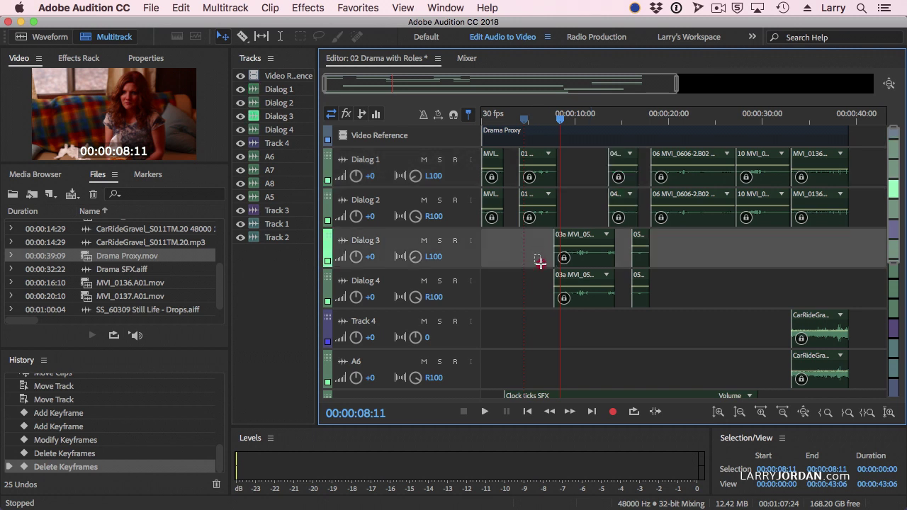
click(559, 283)
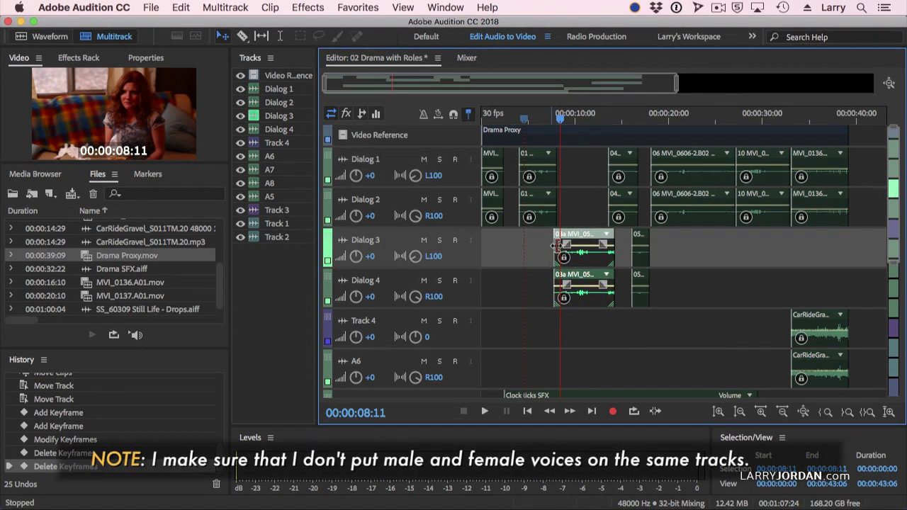
drag(571, 160, 618, 202)
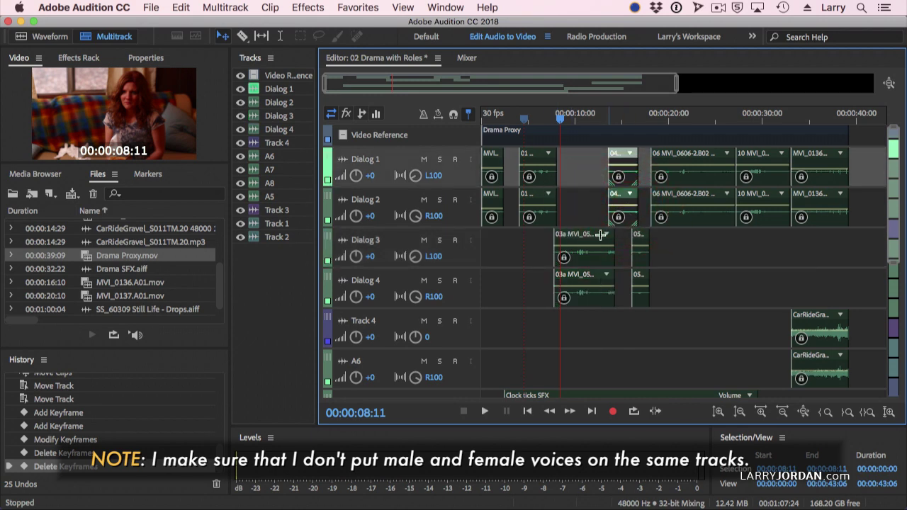
drag(492, 253, 589, 324)
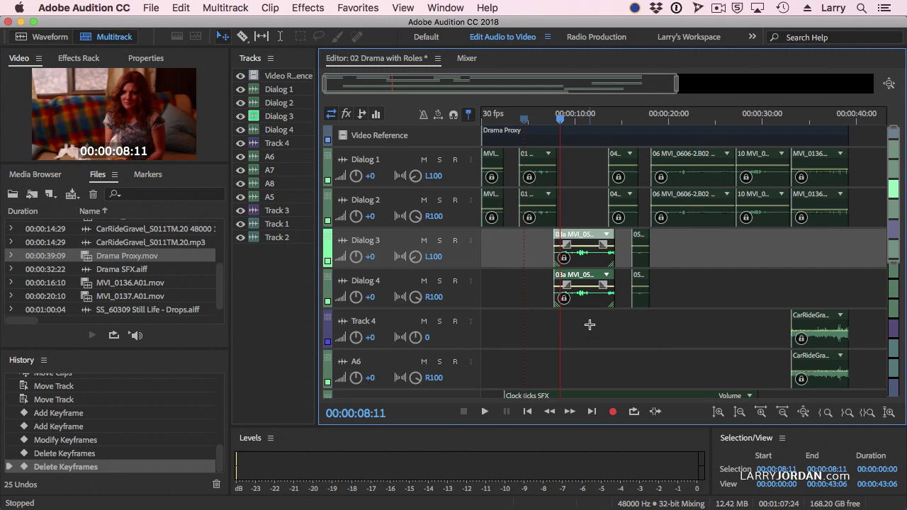
click(589, 324)
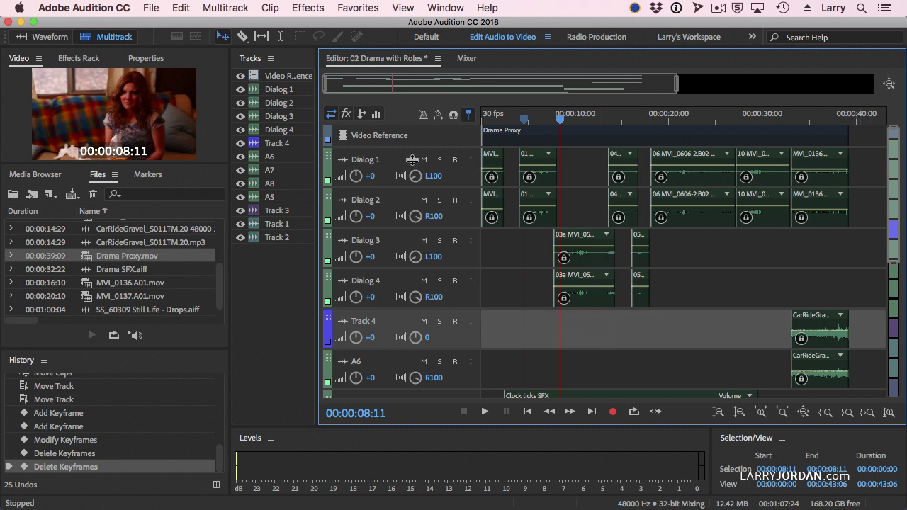
Step: Add a stereo bus track, Bus A, and move it directly below Dialog 4
click(227, 7)
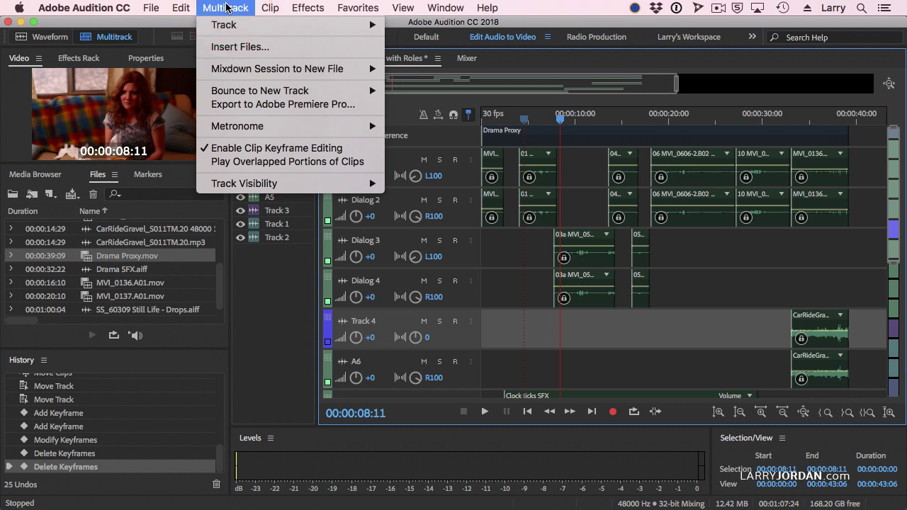
mouse_move(228, 25)
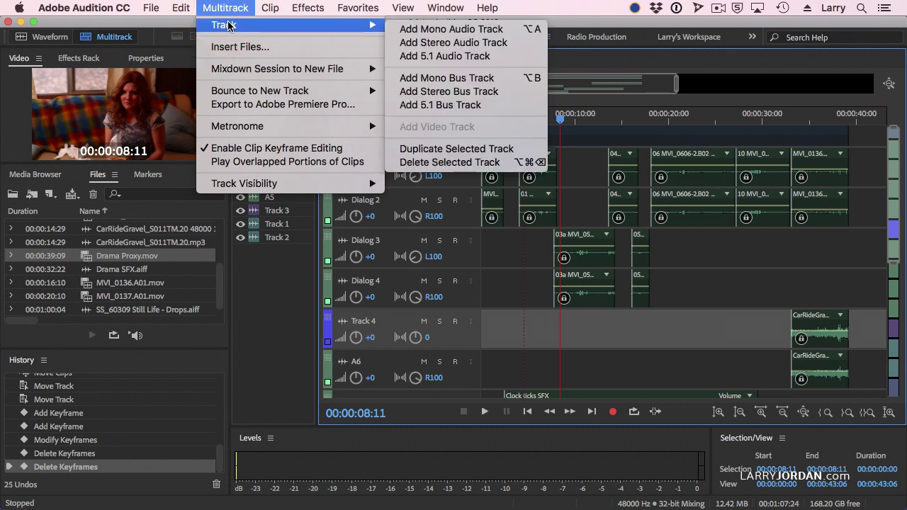
click(511, 97)
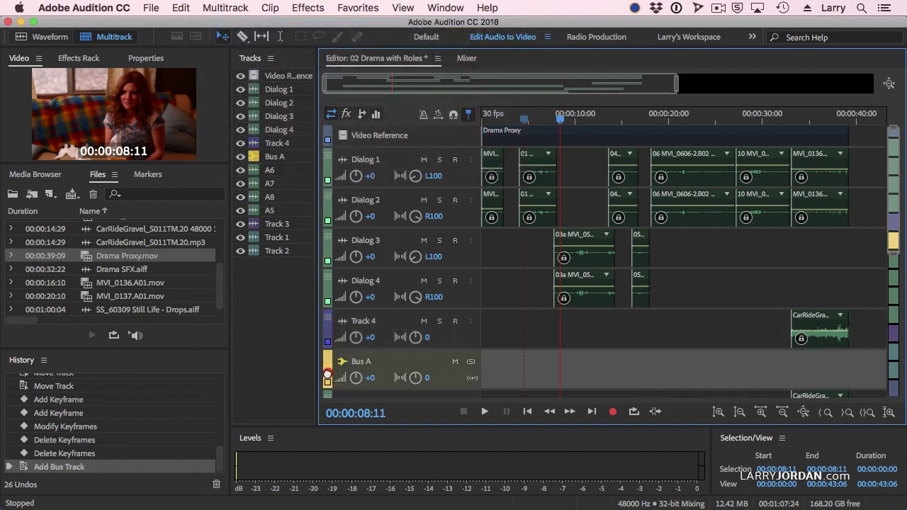
drag(327, 372, 331, 312)
drag(327, 366, 326, 316)
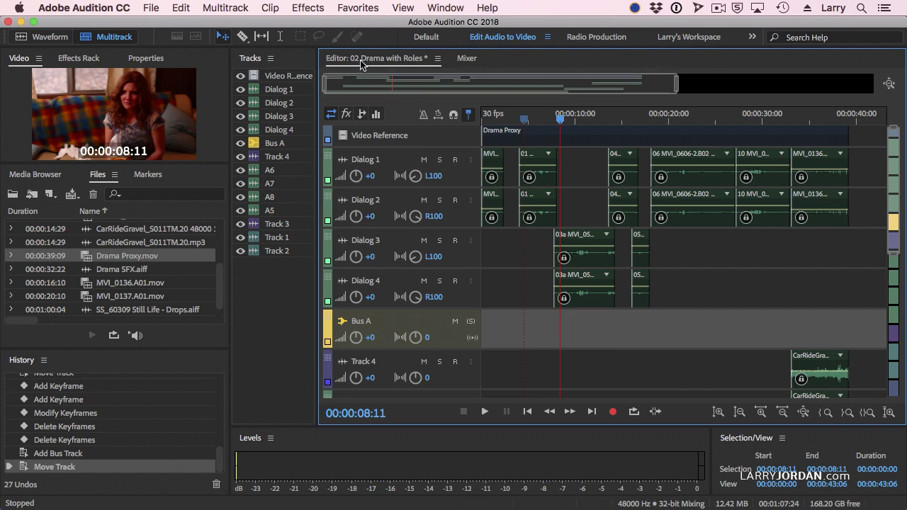
click(468, 60)
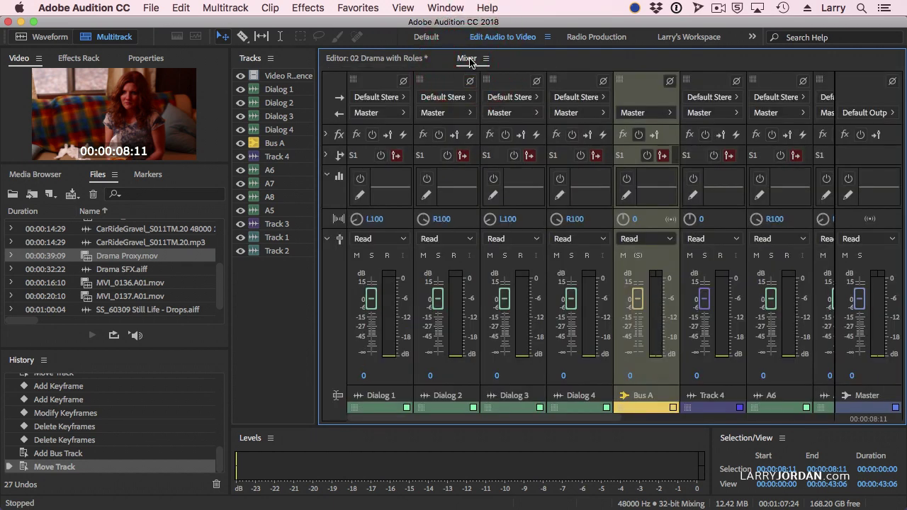
key(grave)
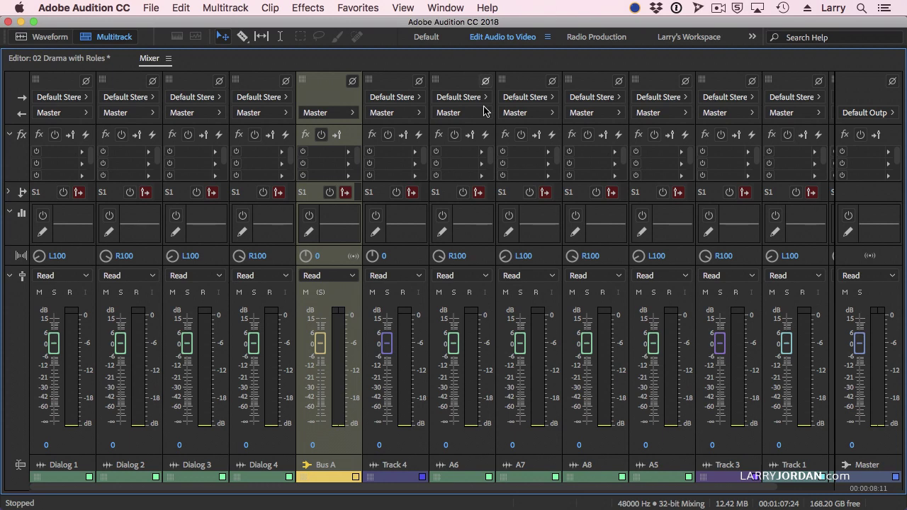
click(69, 446)
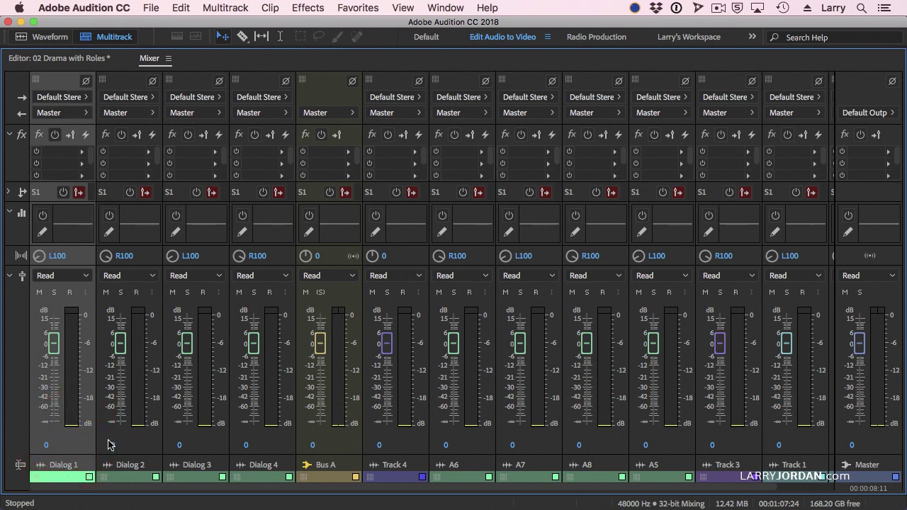
click(131, 439)
click(205, 437)
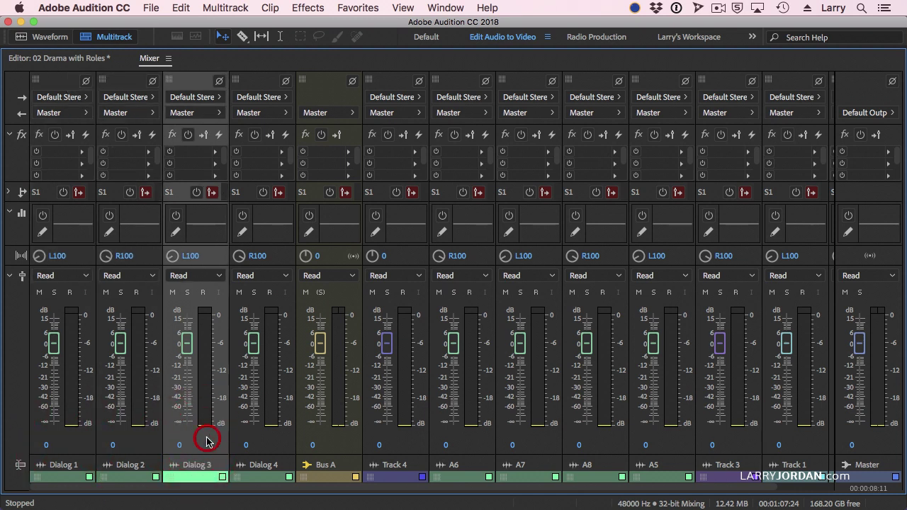
click(80, 444)
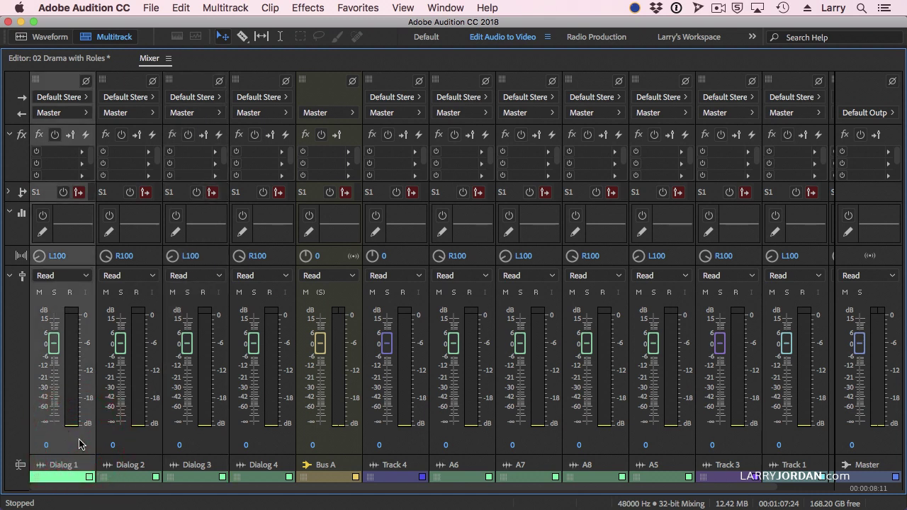
click(122, 442)
click(227, 449)
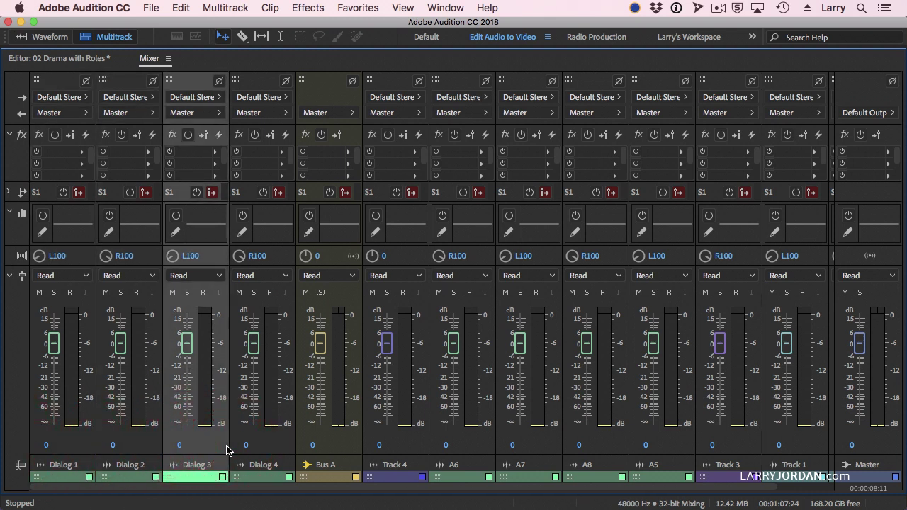
click(276, 441)
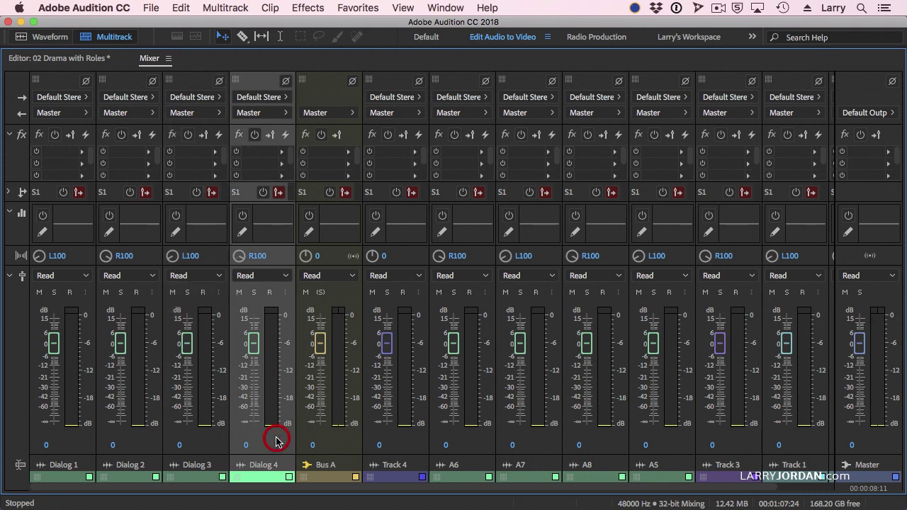
click(69, 443)
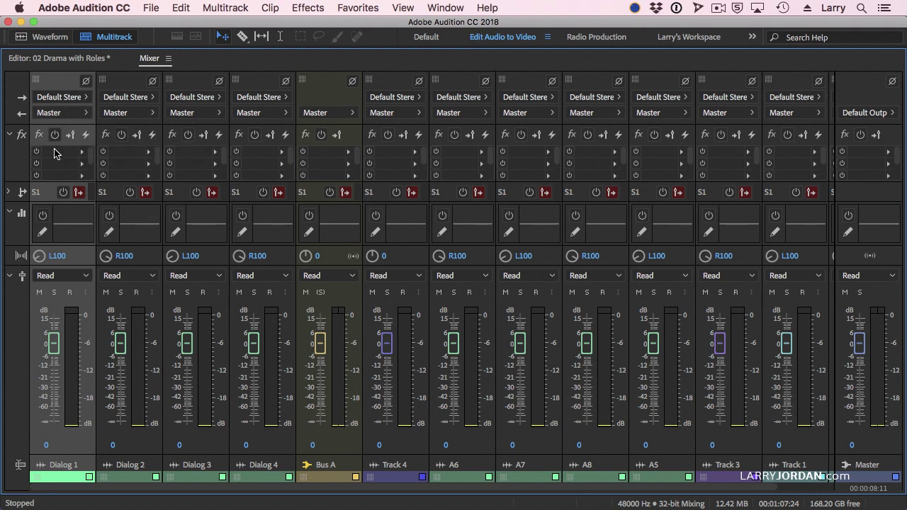
click(78, 113)
click(78, 113)
drag(53, 343, 60, 363)
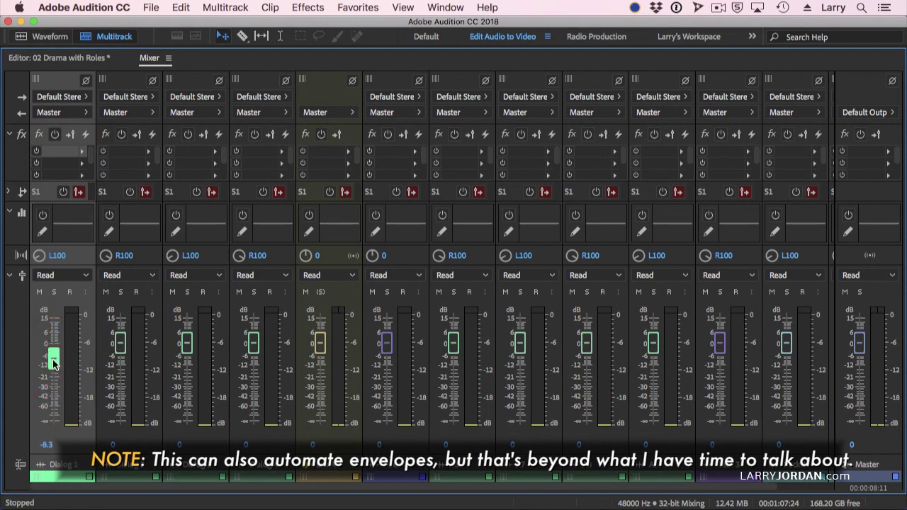
alt+click(55, 364)
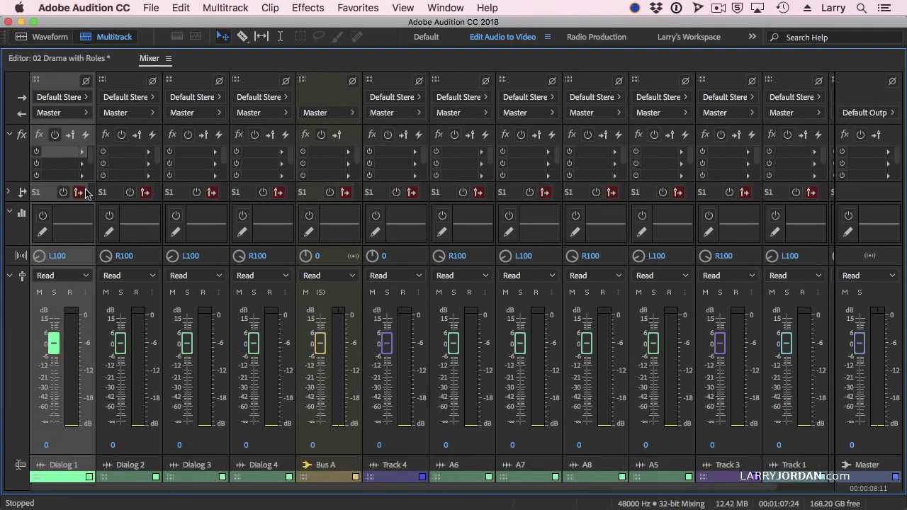
Step: Change the Bus A track name in the Mixer to 'Dialog Bus'
double_click(326, 465)
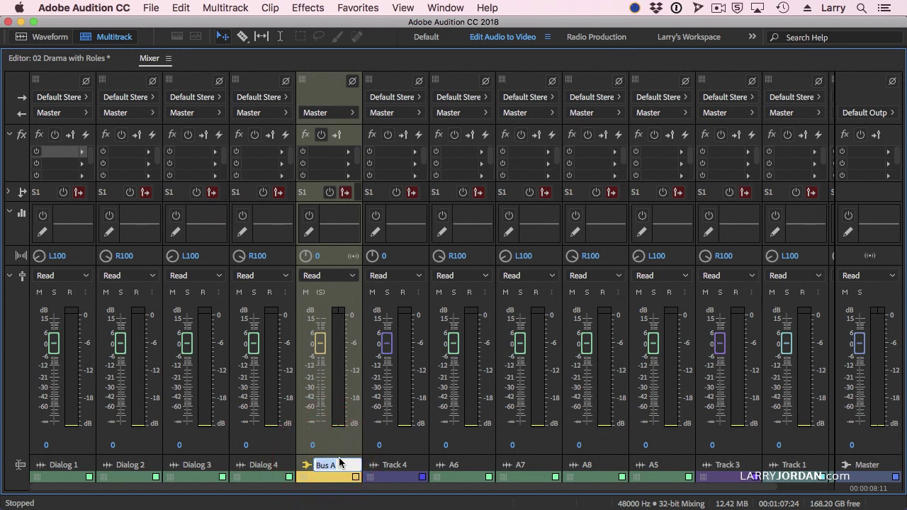
triple_click(333, 465)
text(Dialgo)
key(BackSpace)
key(BackSpace)
text(og Buz)
key(Return)
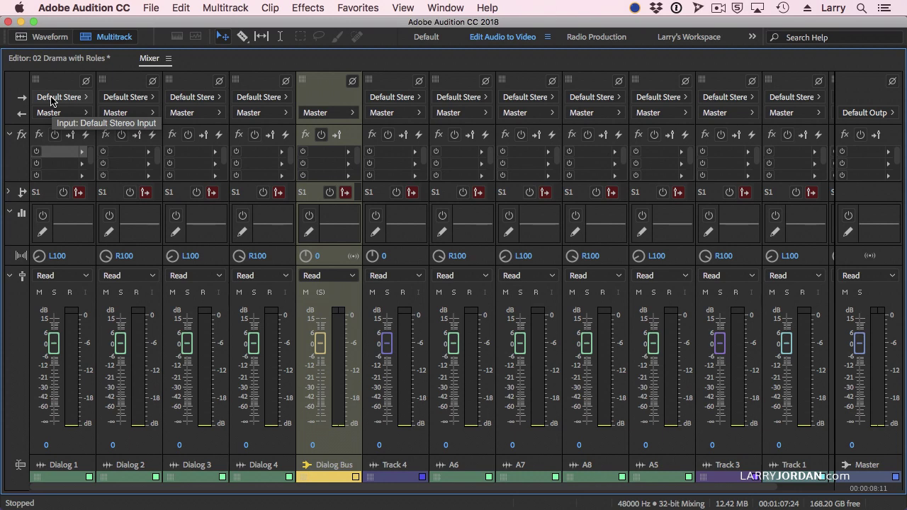
Step: In the Mixer, set the Output of Dialog 1, 2, 3 and 4 each to Bus > Dialog Bus
click(50, 115)
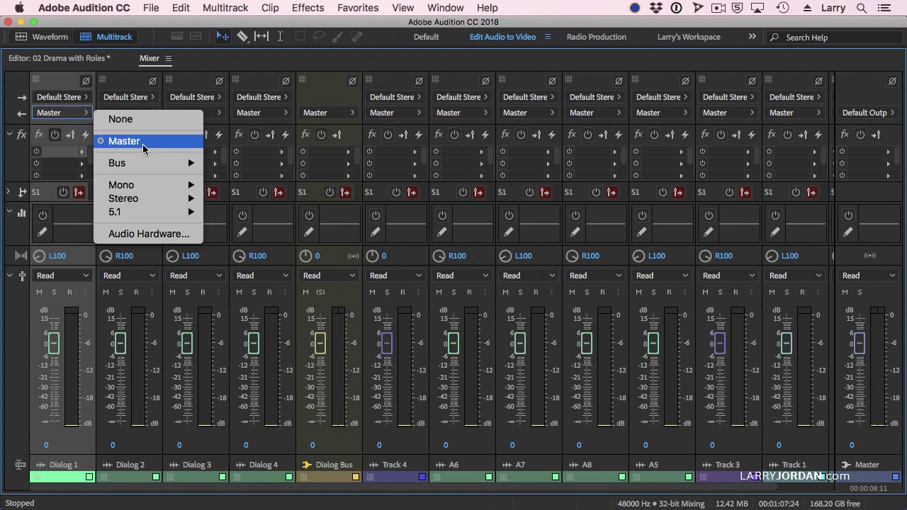
mouse_move(141, 162)
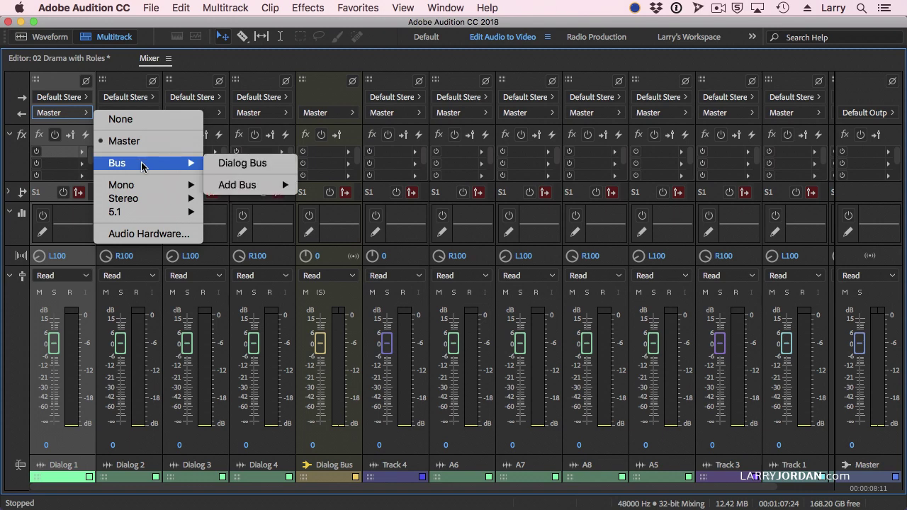
click(241, 167)
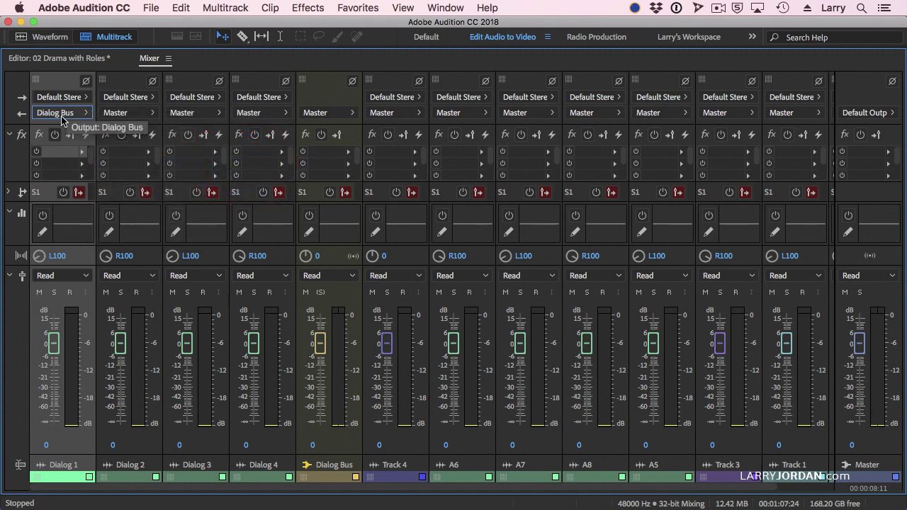
click(117, 113)
mouse_move(207, 162)
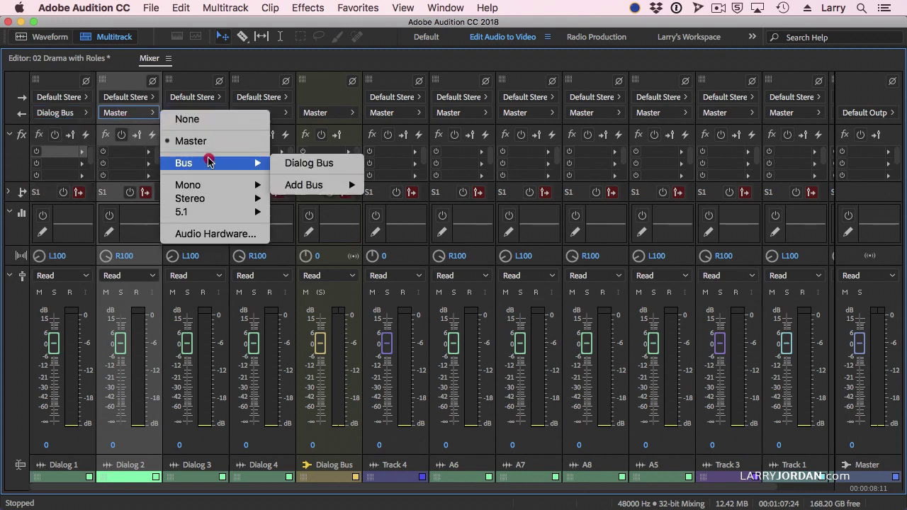
click(278, 161)
click(192, 114)
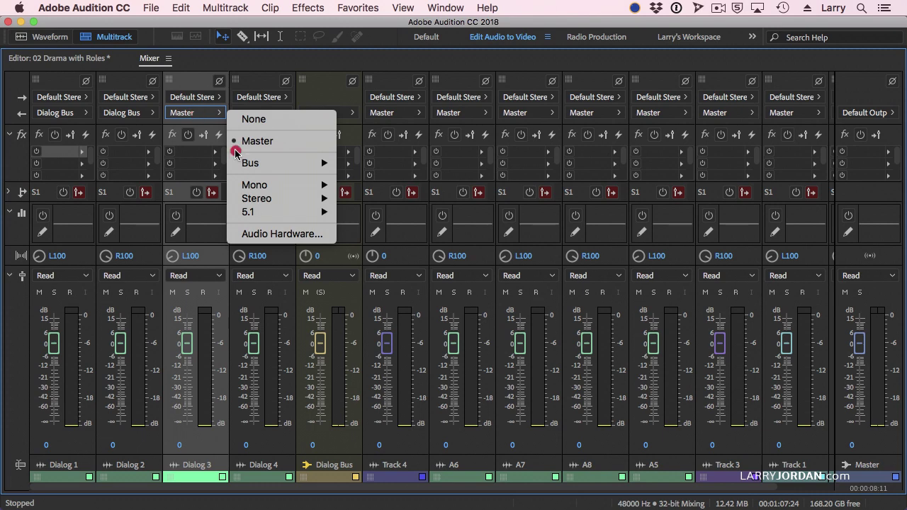
mouse_move(241, 163)
click(361, 168)
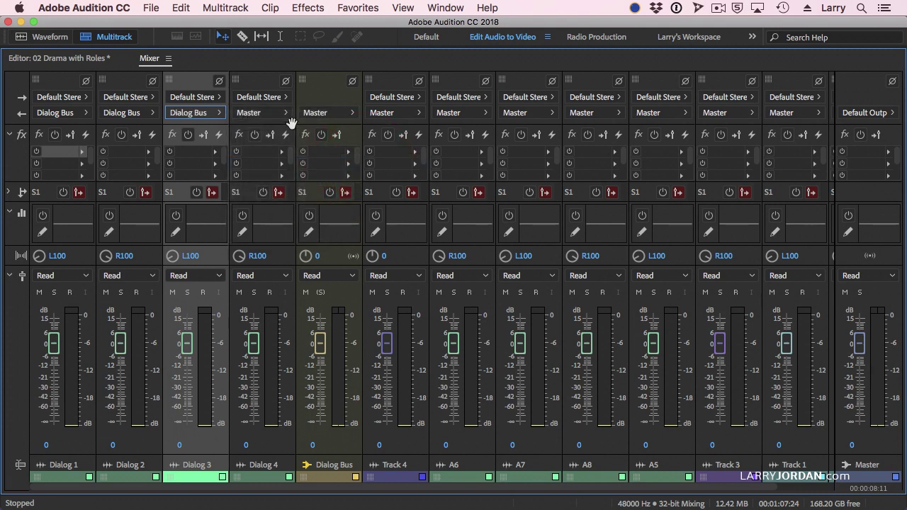
click(268, 113)
click(345, 163)
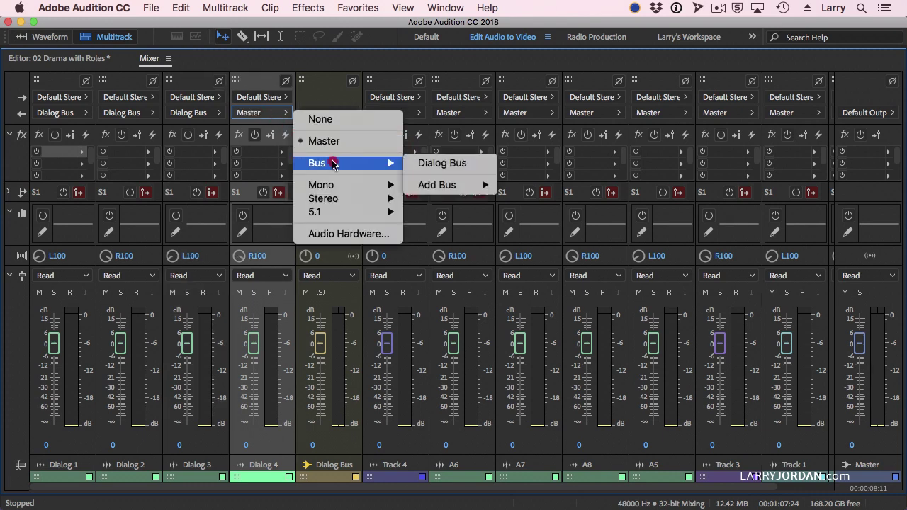
click(418, 163)
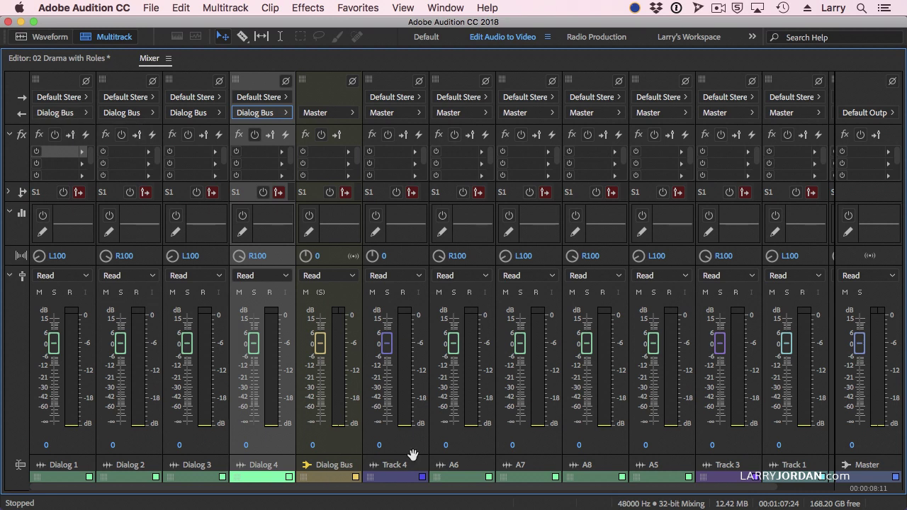
Step: Rename Track 4 to 'SFX 1'
click(394, 465)
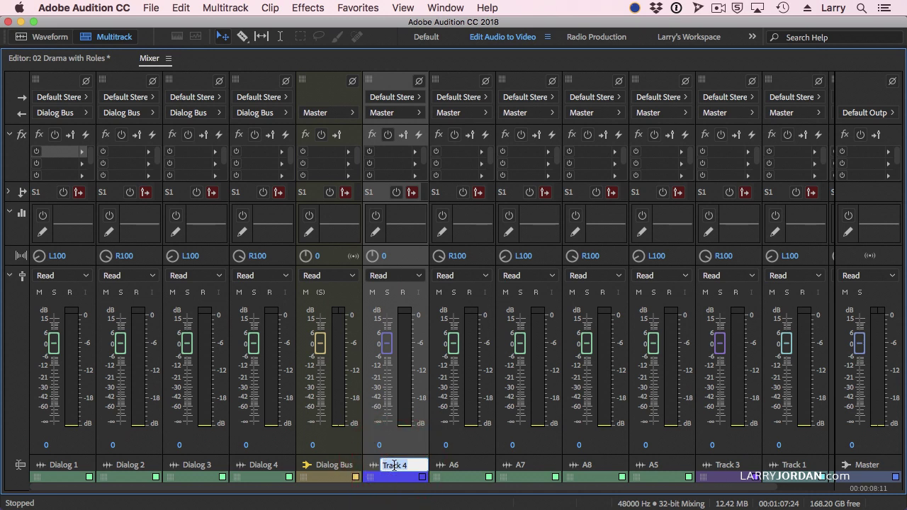
text(SFCX)
key(BackSpace)
key(BackSpace)
text(X 1)
Step: Rename A6 to 'SFX 2', leaving SFX 1's output on Master
click(454, 465)
text(SFX 2)
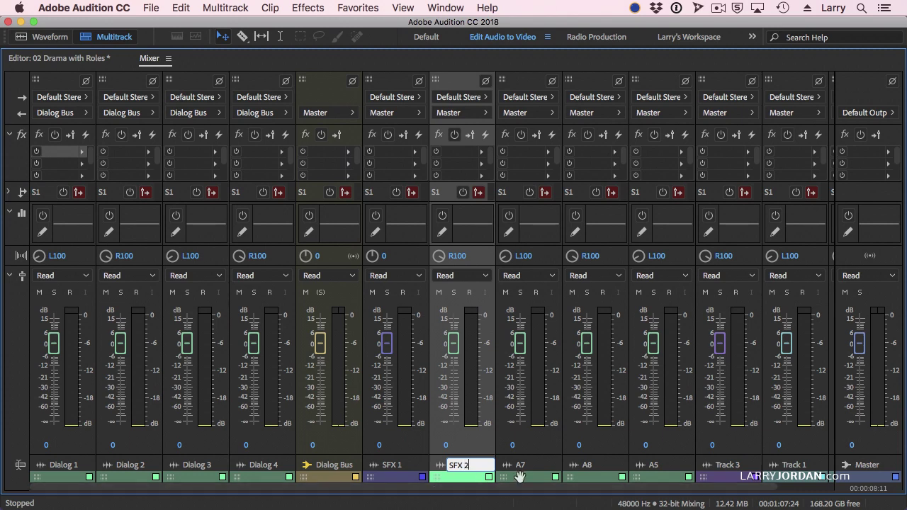
click(536, 446)
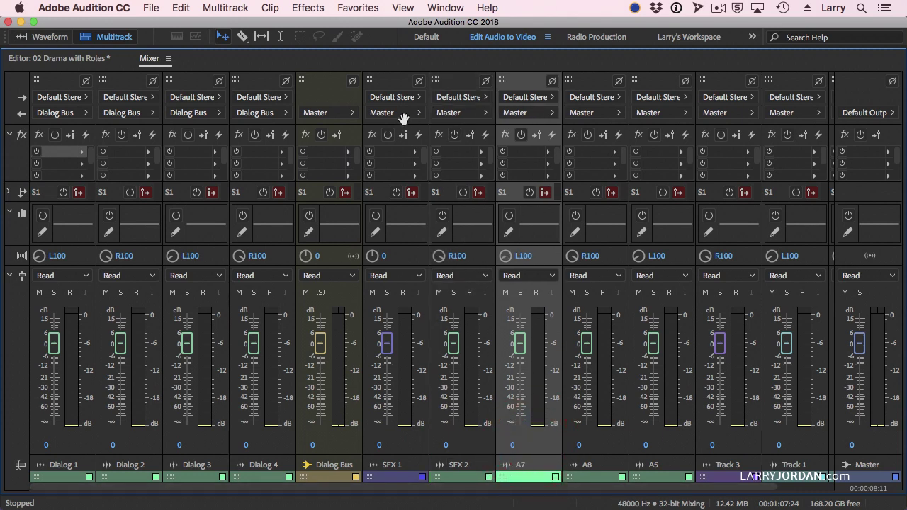
click(401, 115)
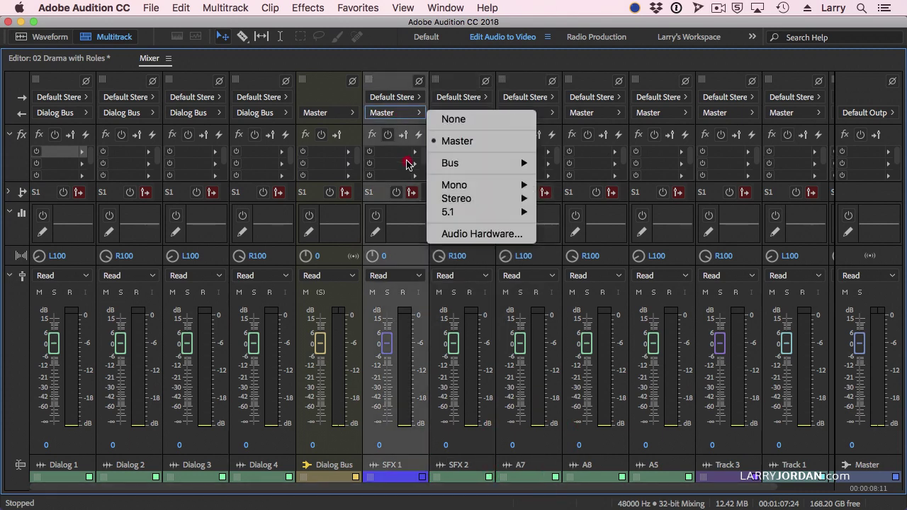
click(393, 114)
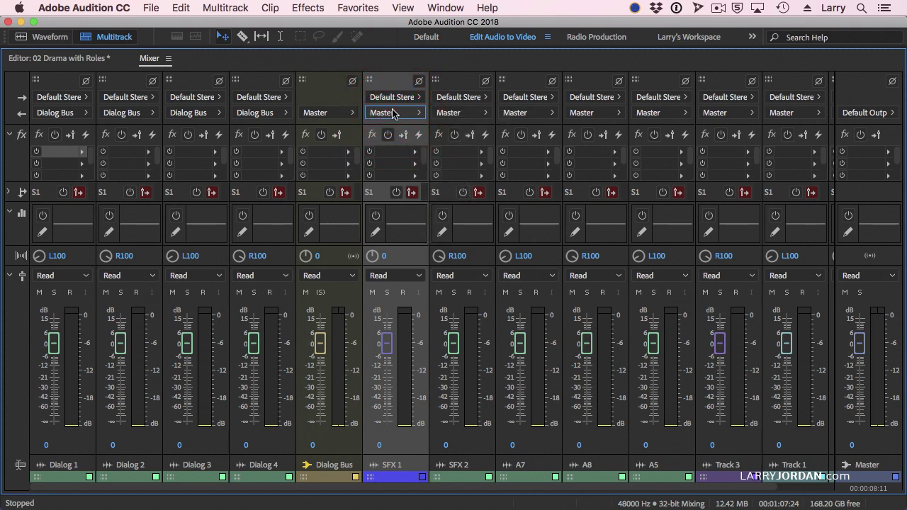